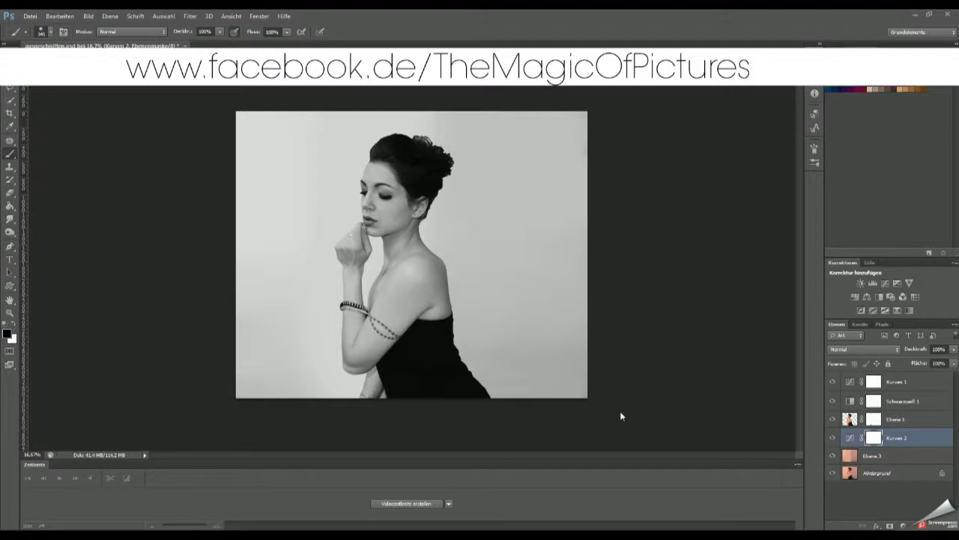
Step: Add a new empty layer and stamp trial particles on the shoulder, then undo them
right_click(459, 275)
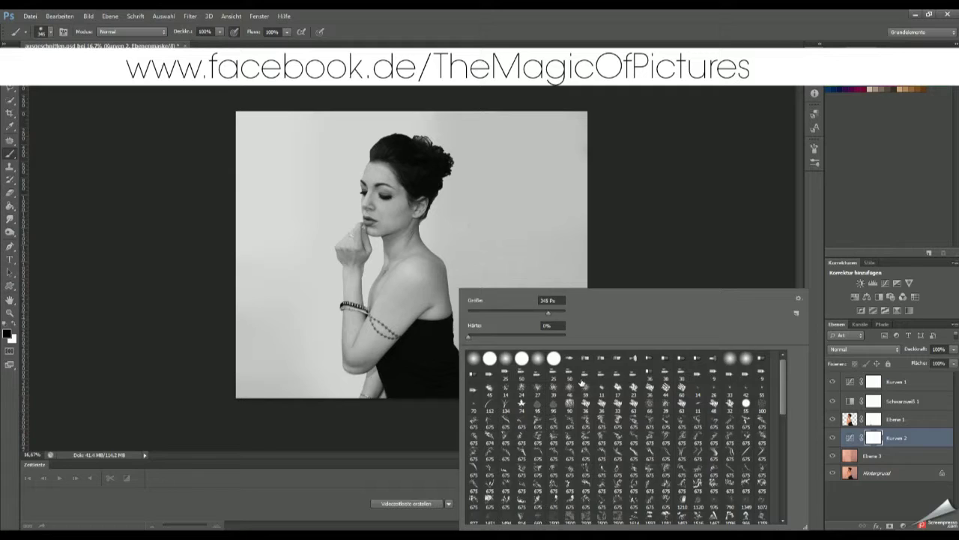
click(896, 419)
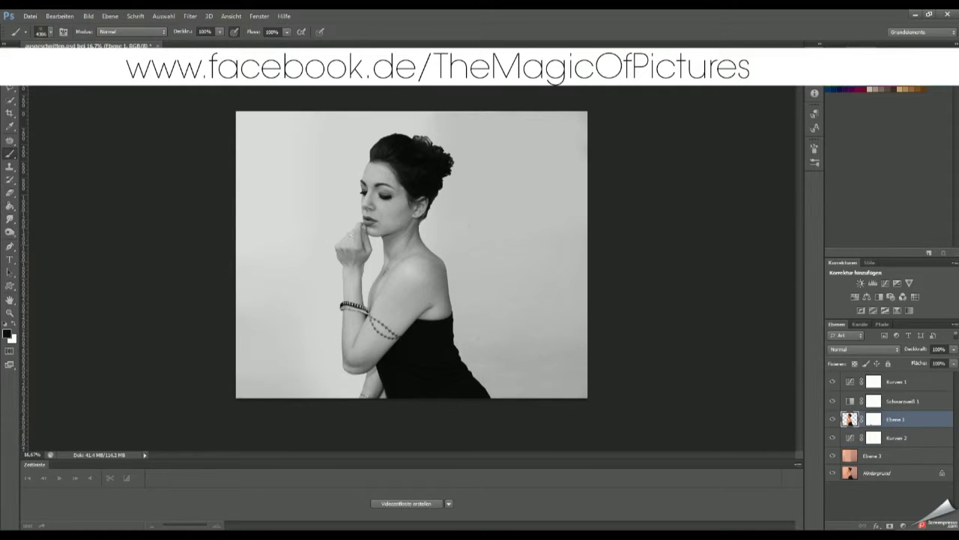
key(ctrl+shift+alt+n)
click(427, 244)
key(ctrl+z)
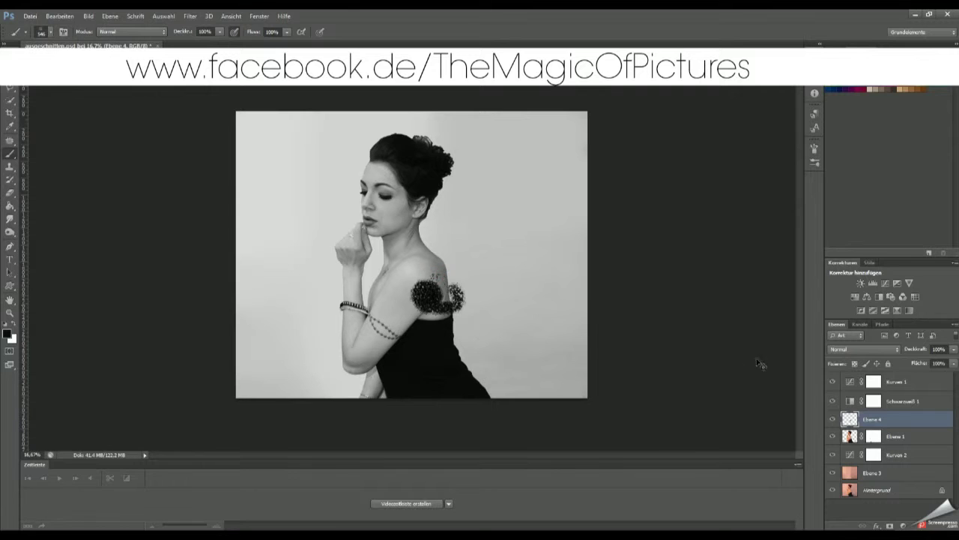
Step: Paint speckled particles along the shoulder edge with a particle brush
right_click(422, 292)
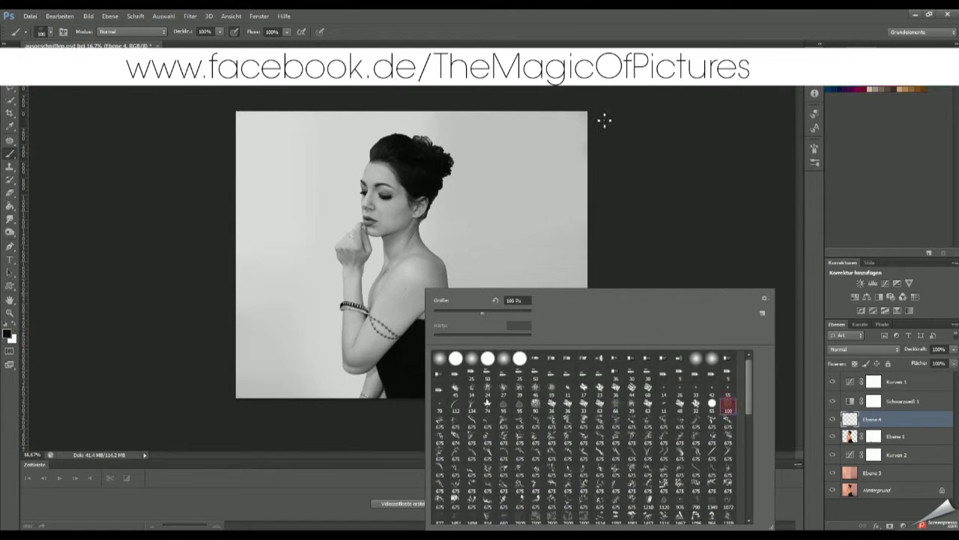
click(604, 120)
drag(435, 281, 438, 311)
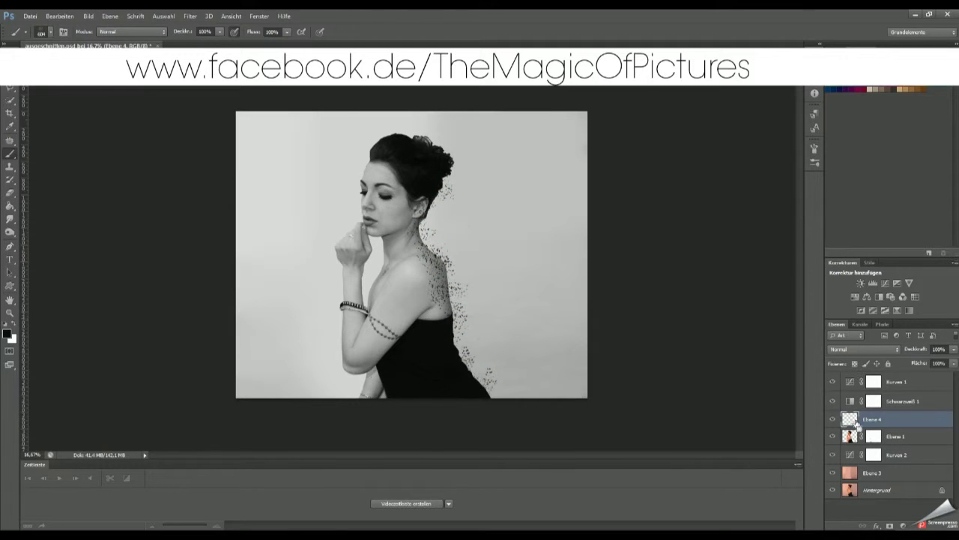
click(873, 452)
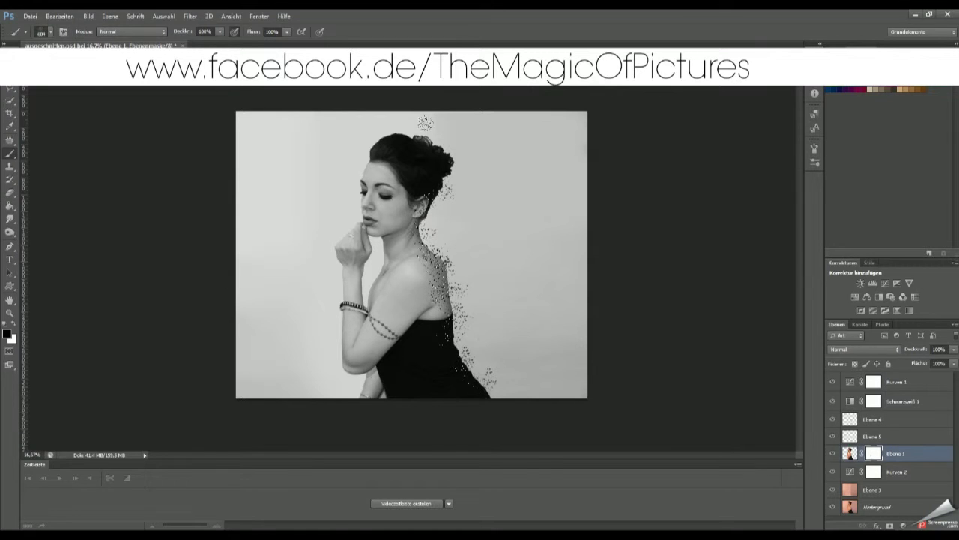
right_click(425, 227)
Step: Move the Ebene 5 particles onto the shoulder and dress, then re-show Ebene 4
click(832, 419)
click(832, 435)
click(892, 436)
key(v)
mouse_move(449, 270)
mouse_down()
mouse_move(459, 293)
mouse_move(450, 301)
mouse_move(447, 282)
mouse_up()
click(850, 422)
click(832, 419)
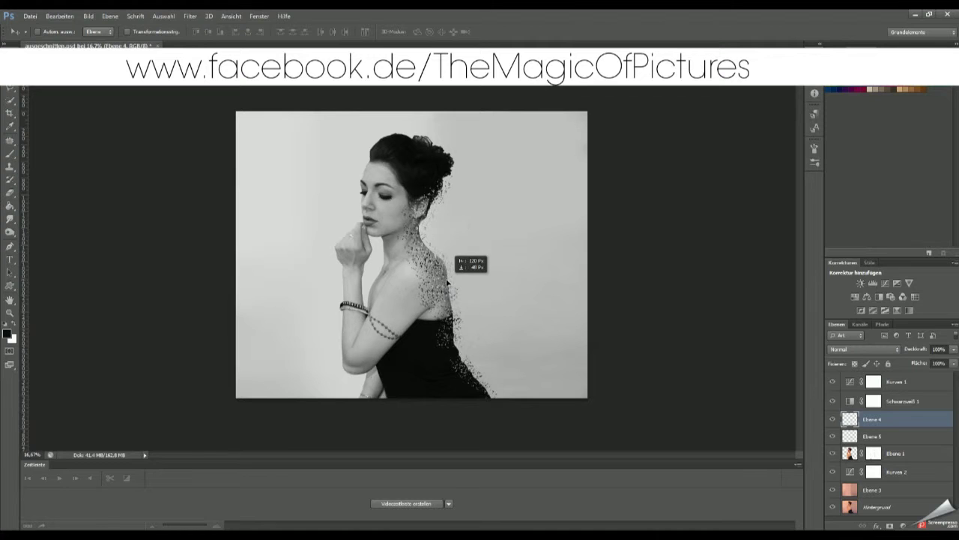
click(873, 452)
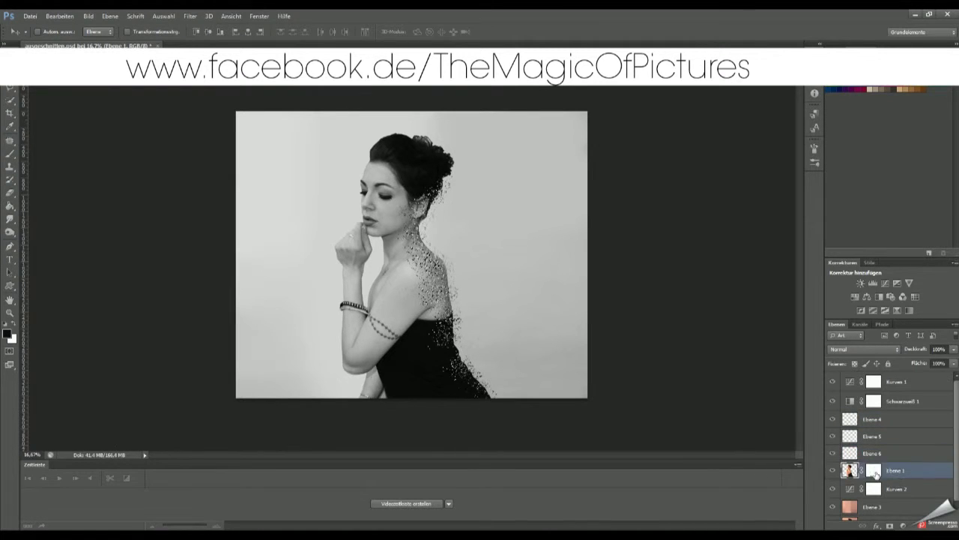
Step: Move the Ebene 6 particles onto the shoulder with Ebene 4 hidden
key(b)
click(850, 452)
click(832, 419)
key(v)
drag(442, 298, 458, 303)
Step: On new layer Ebene 7, stamp large shard brushes (size 2302) around the shoulder
click(873, 419)
key(ctrl+shift+alt+n)
key(b)
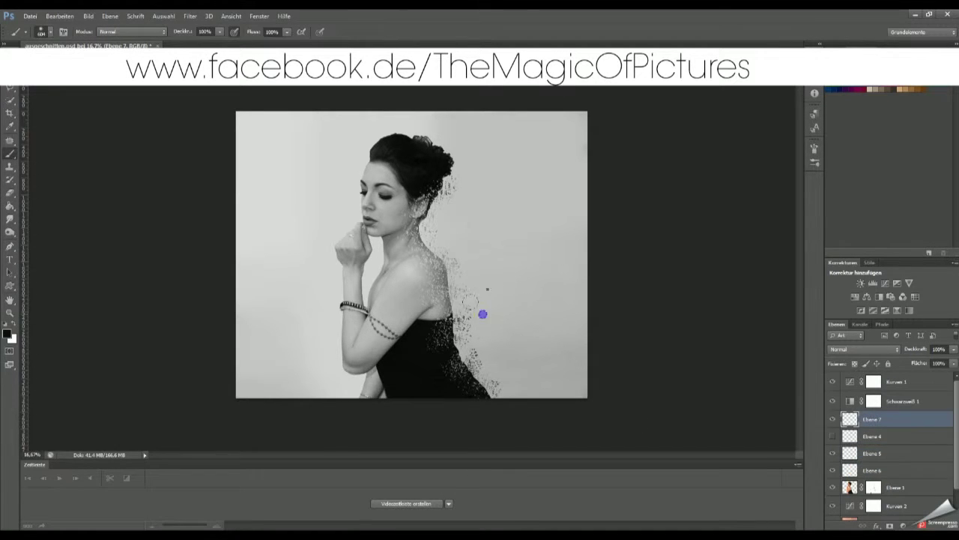
right_click(482, 317)
double_click(677, 517)
click(465, 282)
right_click(619, 374)
double_click(697, 516)
click(570, 307)
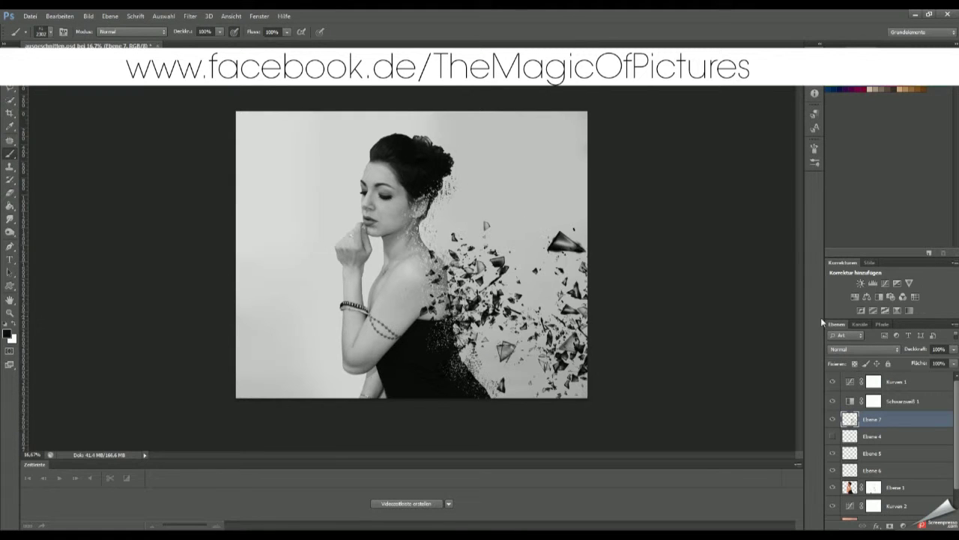
click(480, 247)
click(509, 299)
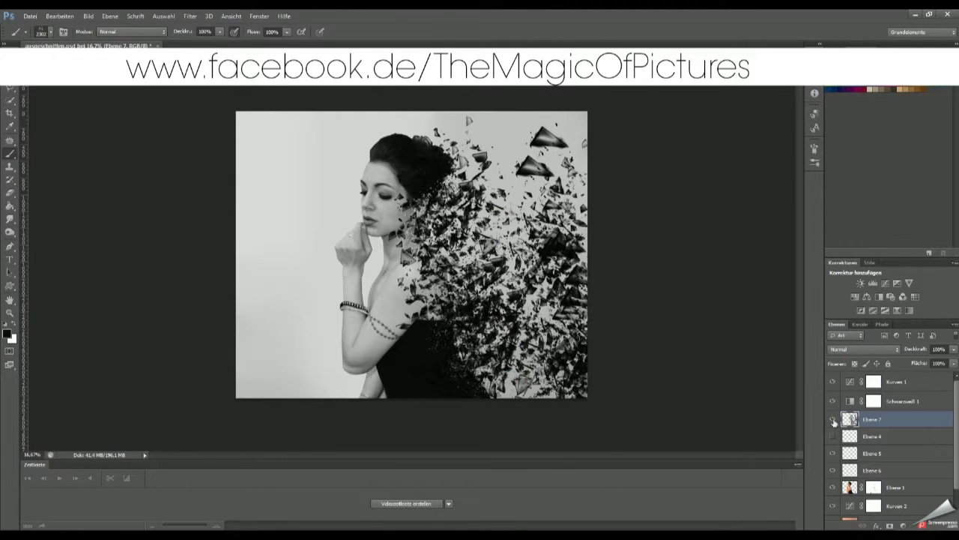
Step: Shift the shards left over the hair, erase parts, and choose another dispersion brush
key(v)
drag(201, 262, 181, 262)
key(e)
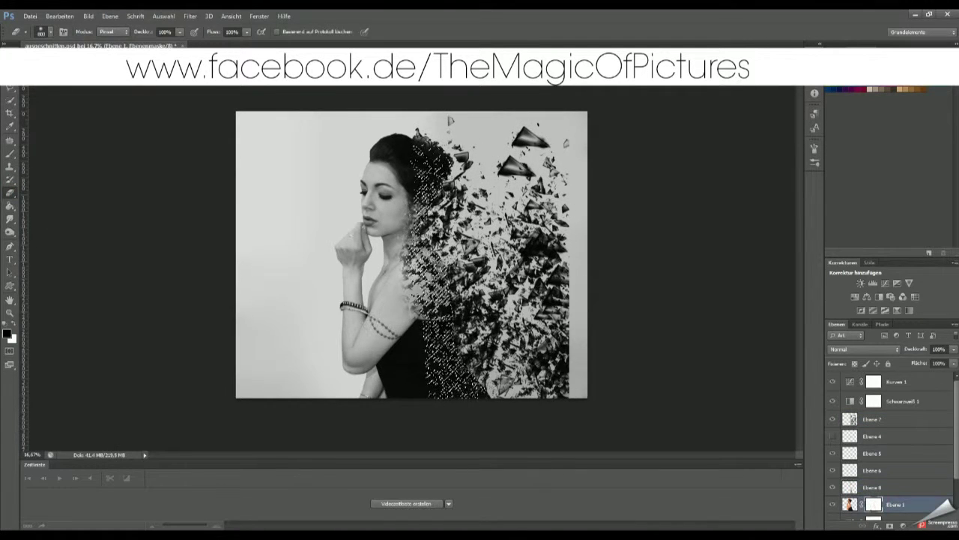
key(b)
right_click(465, 281)
double_click(482, 347)
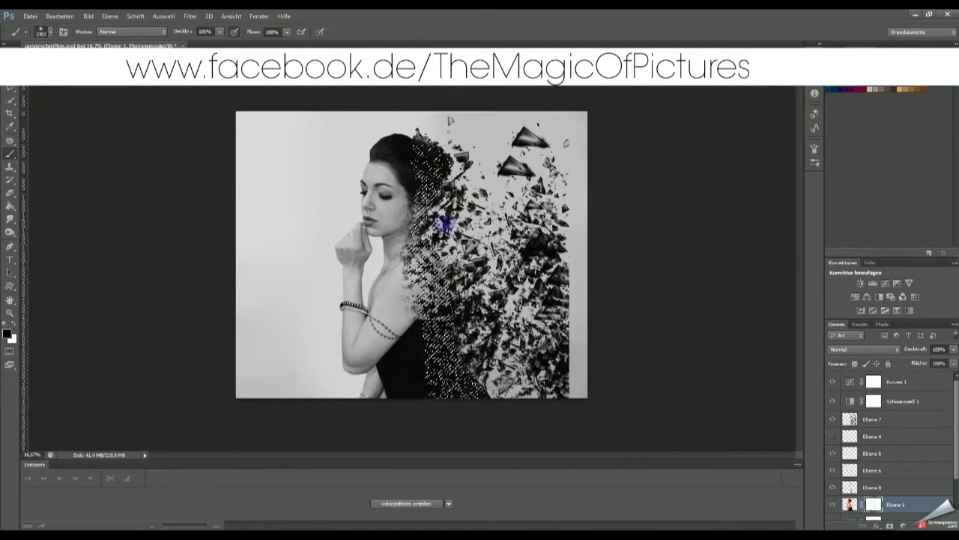
Step: Hide Ebene 7 and move the Ebene 8 shards right and down over the back
click(832, 419)
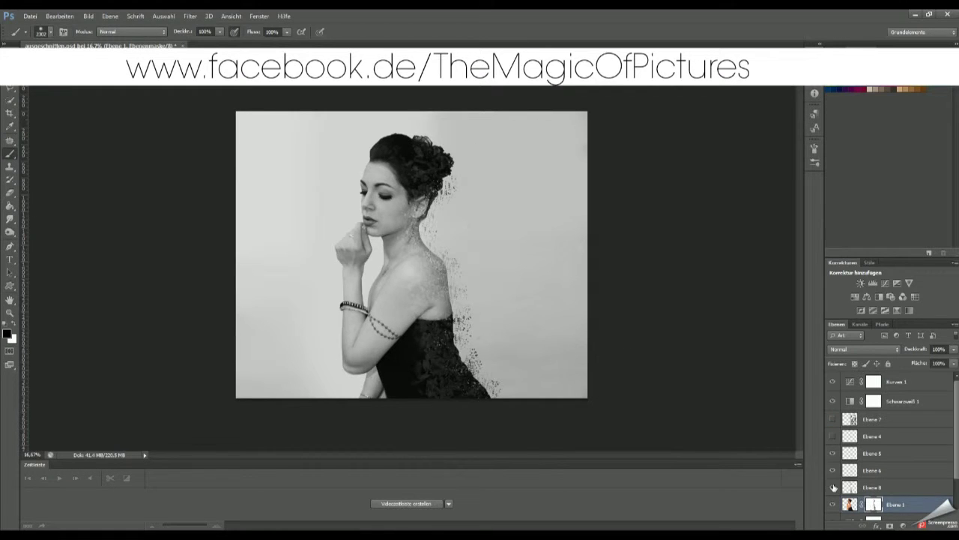
click(869, 488)
key(v)
drag(443, 305, 559, 320)
Step: Apply a 269-pixel motion blur to the shard copy and shift it sideways
click(191, 16)
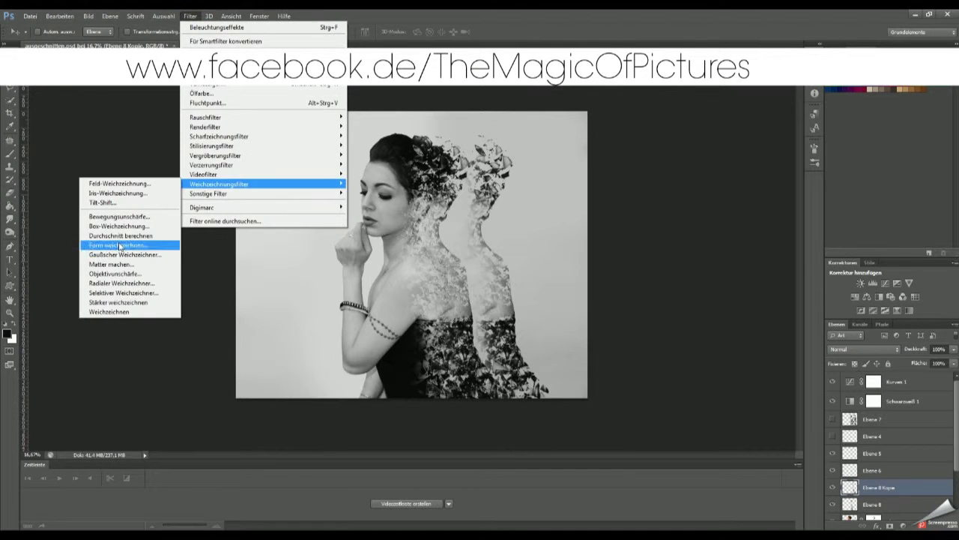
click(128, 246)
drag(754, 244, 763, 247)
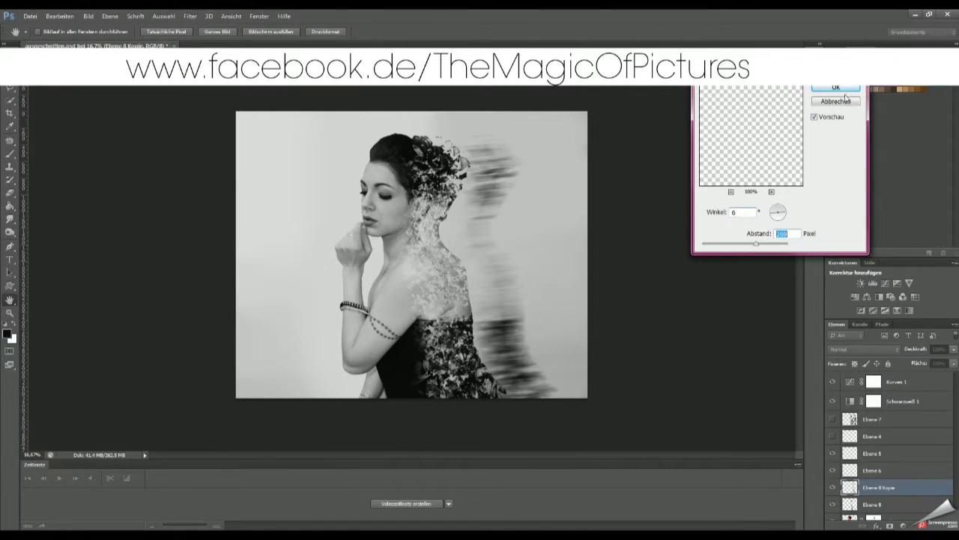
click(845, 96)
drag(477, 291, 455, 314)
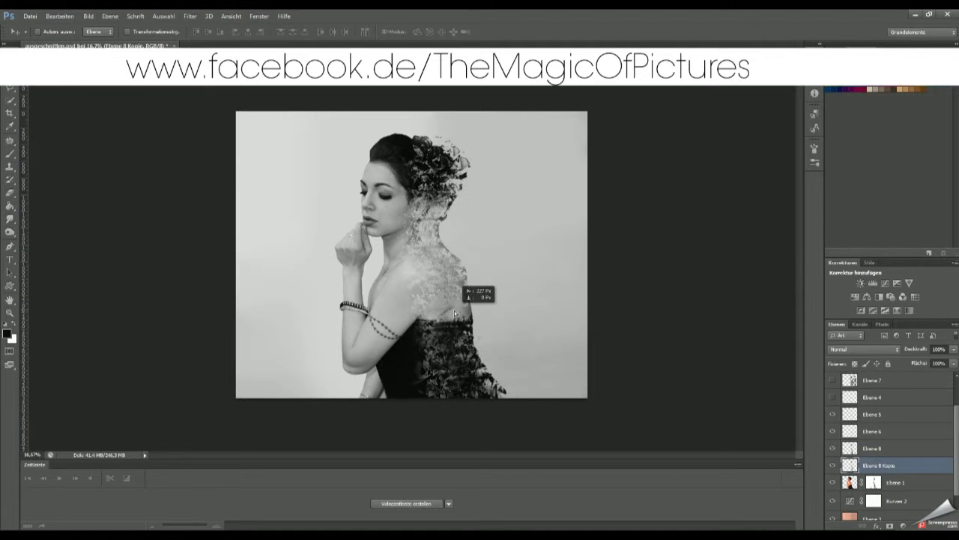
Step: Hide Ebene 8 and Ebene 8 Kopie, then duplicate the Ebene 8 shard layer
click(832, 464)
click(832, 448)
key(ctrl+j)
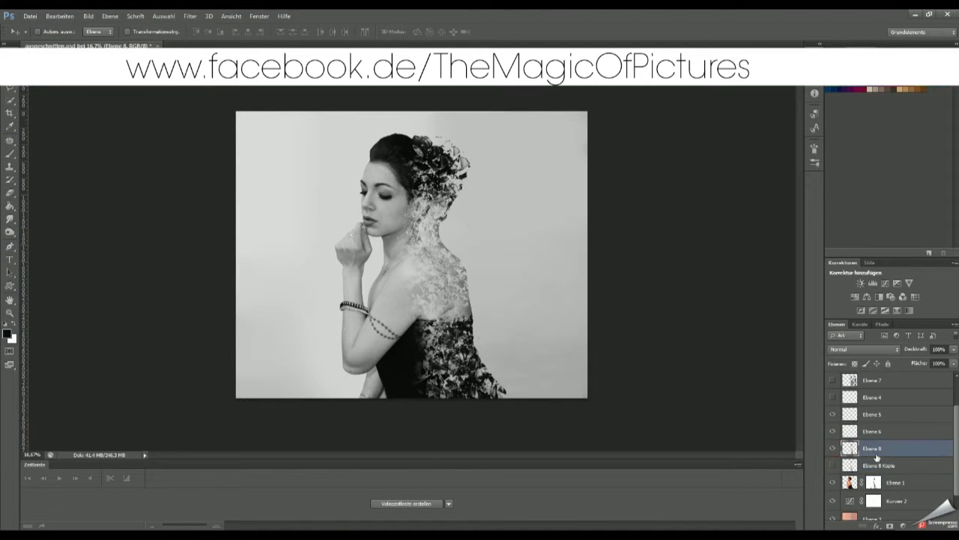
click(832, 465)
Step: Stamp a large shard burst on a new layer using a large shard brush
key(b)
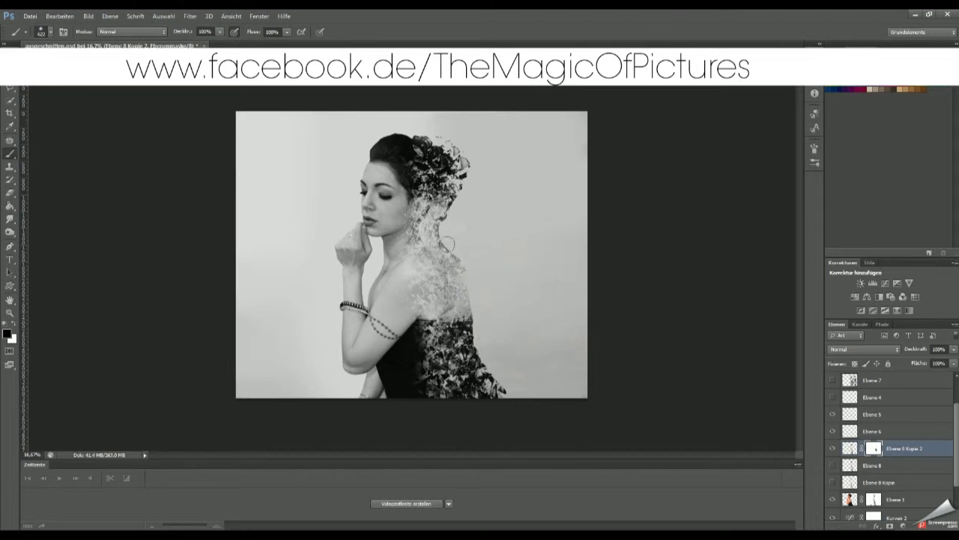
right_click(485, 263)
scroll(675, 413, down, 5)
double_click(563, 508)
key(ctrl+shift+alt+n)
click(499, 270)
Step: Hide Ebene 9 and Ebene 10 and reveal more shards over the neck and shoulder
key(ctrl+shift+alt+n)
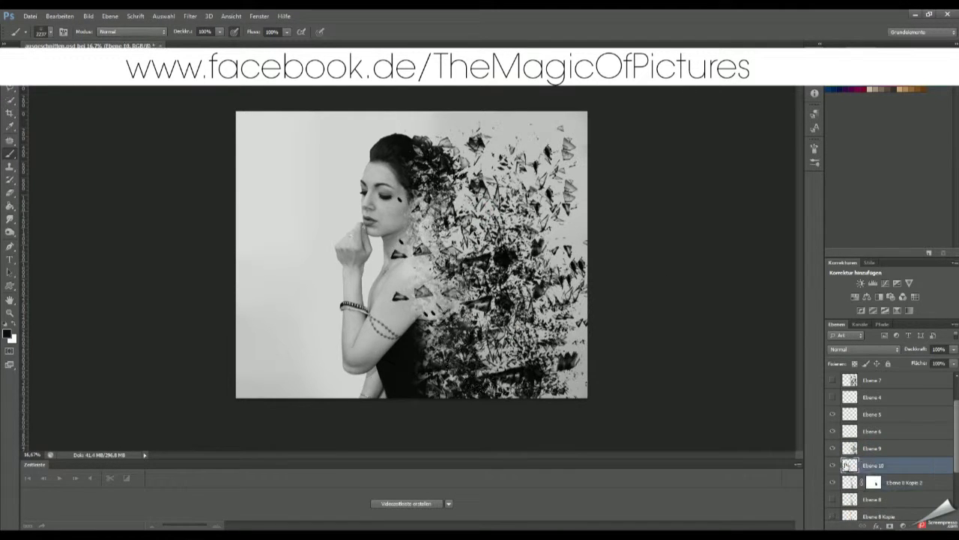
click(903, 482)
drag(832, 465, 825, 449)
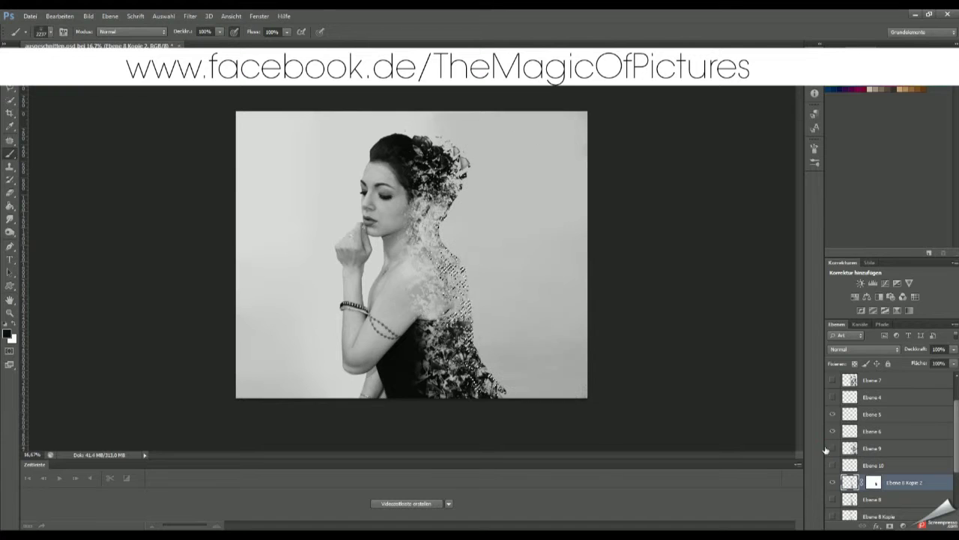
click(443, 237)
click(832, 483)
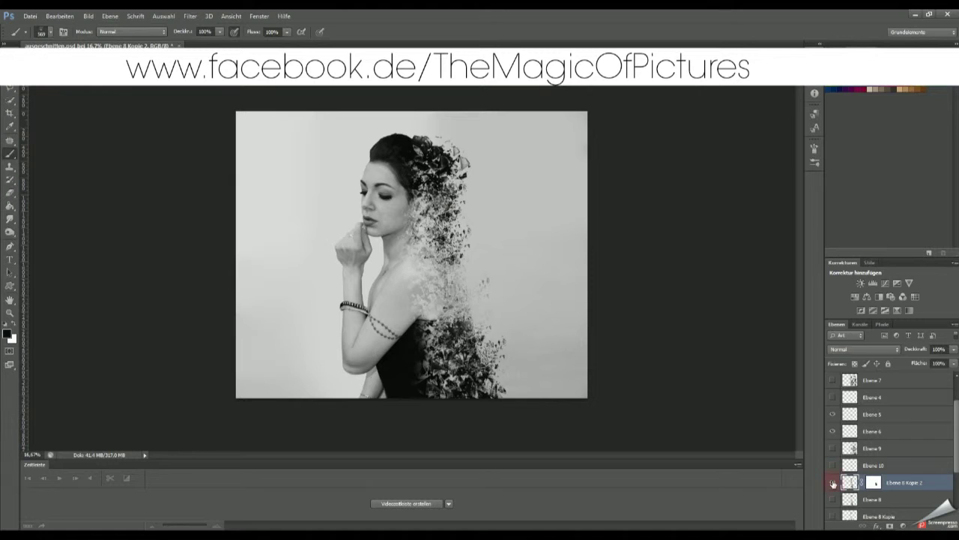
Step: Paint shards from the neck down the dress on a new layer, then hide Ebene 11
key(ctrl+shift+alt+n)
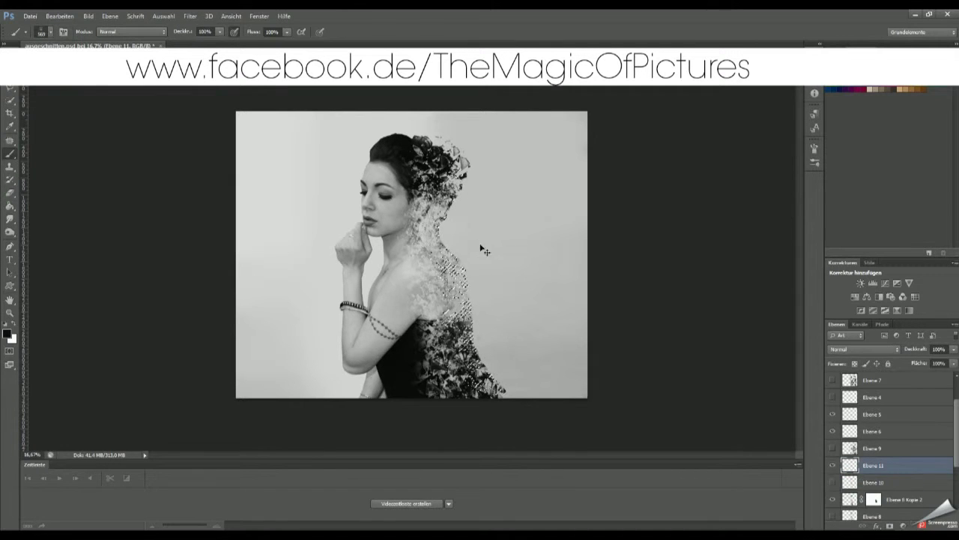
drag(458, 254, 483, 366)
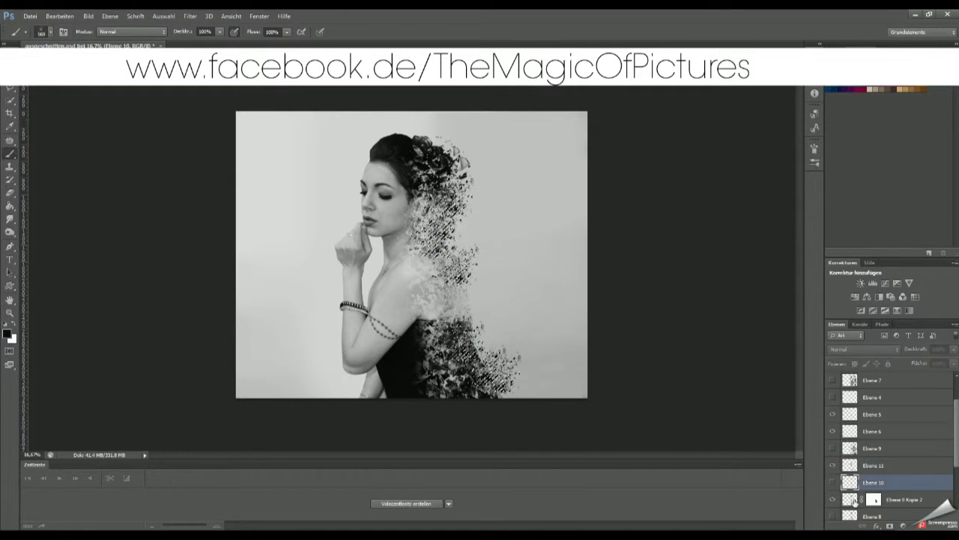
key(ctrl+shift+alt+n)
scroll(851, 429, up, 1)
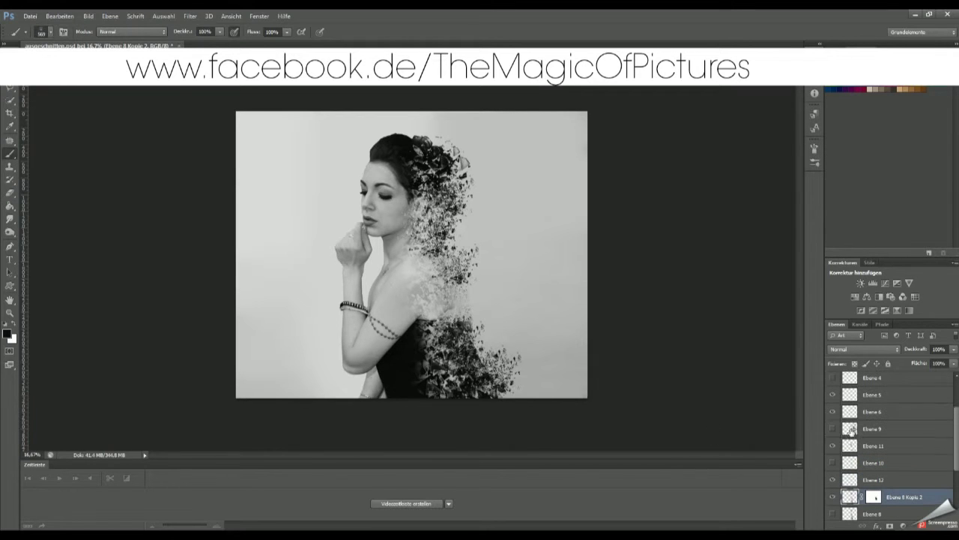
click(832, 445)
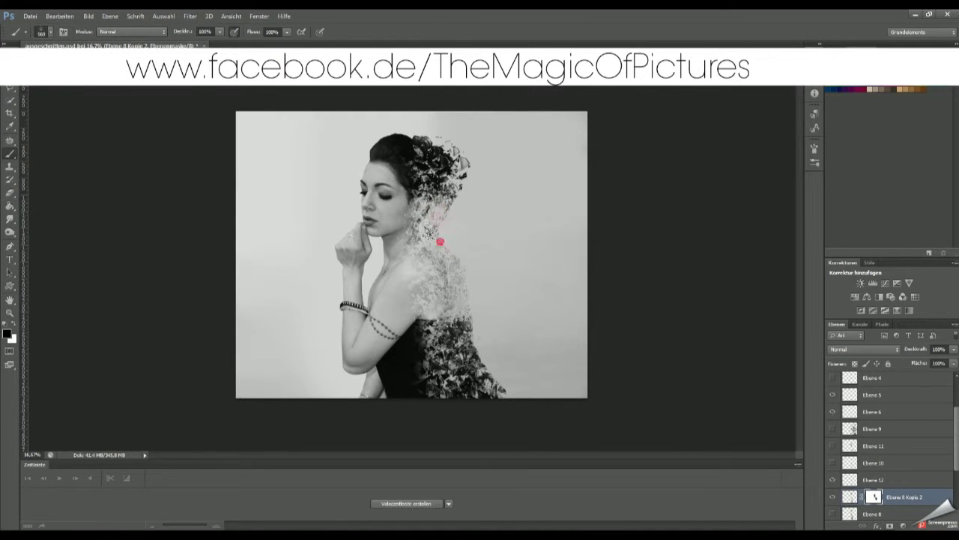
scroll(892, 449, down, 4)
click(874, 486)
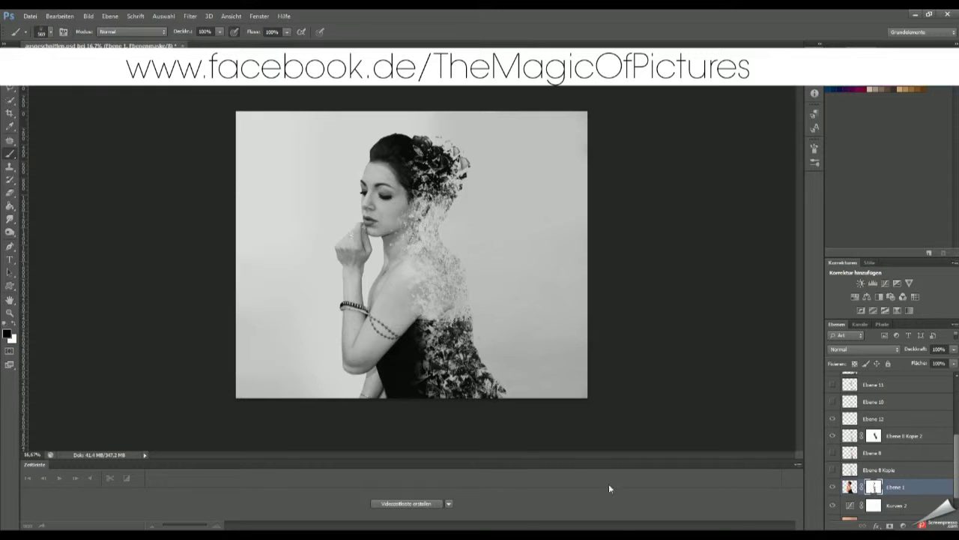
Step: Duplicate Ebene 8 Kopie 2, shift it 30 px, move it down, and erase some fragments
click(903, 436)
key(ctrl+j)
key(v)
drag(480, 308, 502, 307)
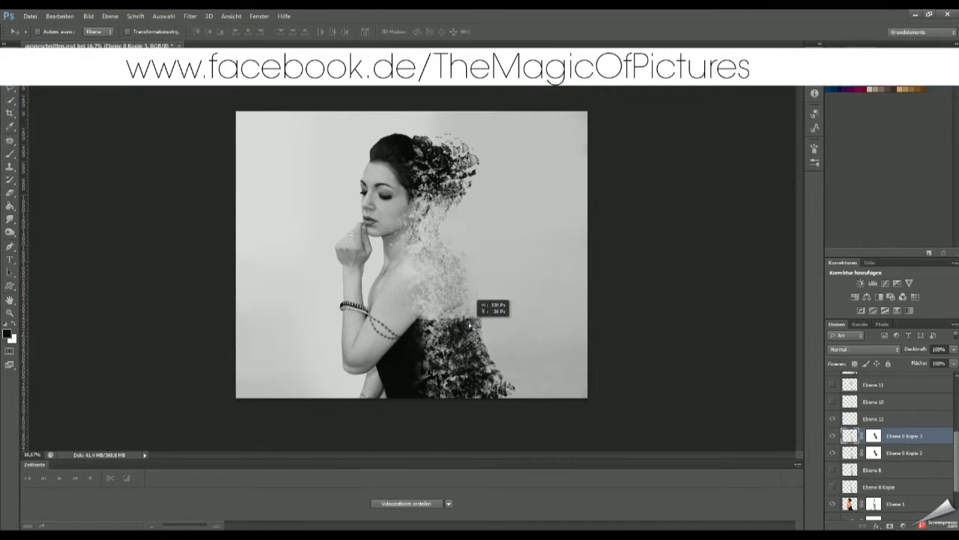
key(ctrl+bracketleft)
key(ctrl+bracketleft)
key(ctrl+bracketleft)
mouse_move(548, 375)
mouse_down()
mouse_move(510, 375)
mouse_move(439, 325)
mouse_up()
key(e)
drag(465, 367, 436, 161)
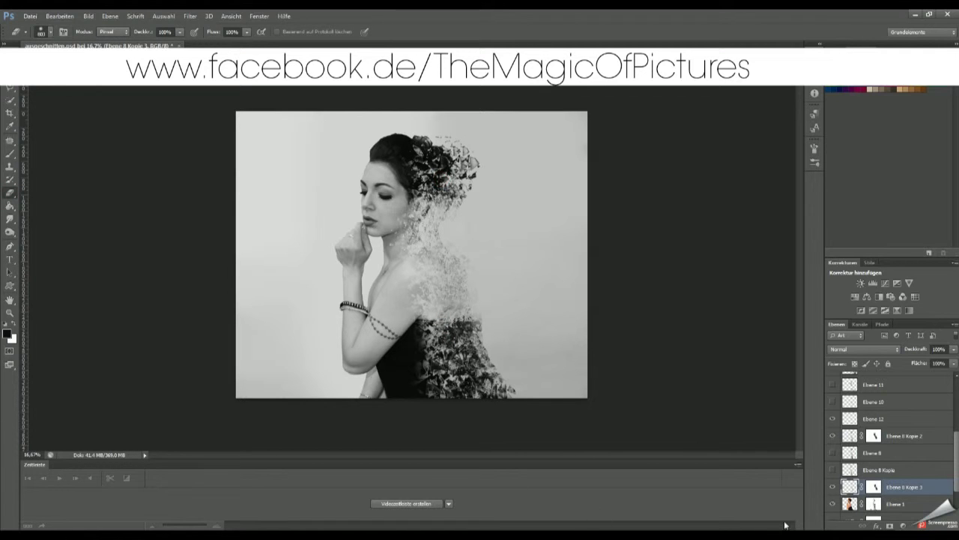
Step: Paint scattered shards on the lower-right dress on Ebene 12
click(873, 418)
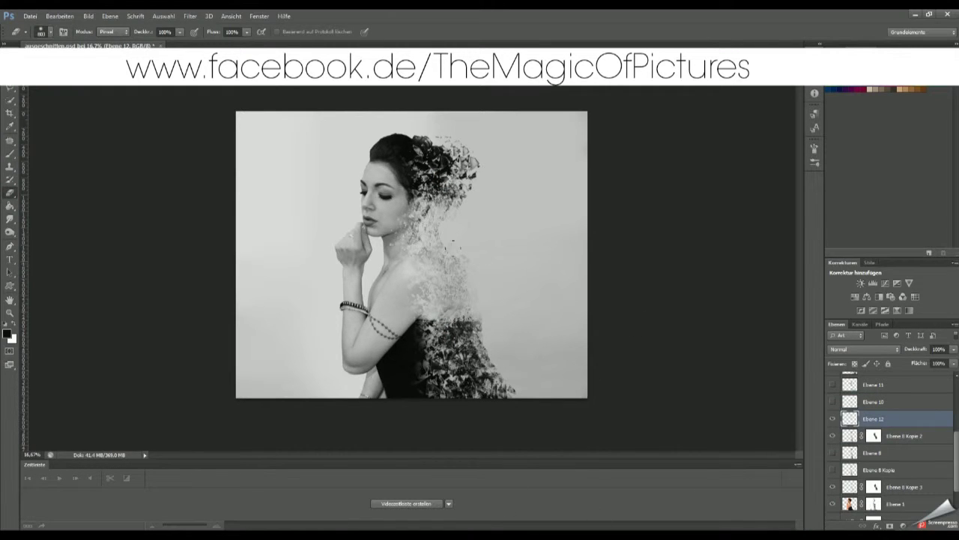
key(b)
drag(495, 360, 525, 330)
Step: Sample a light grey from the image as the foreground colour
click(6, 333)
click(396, 307)
key(Return)
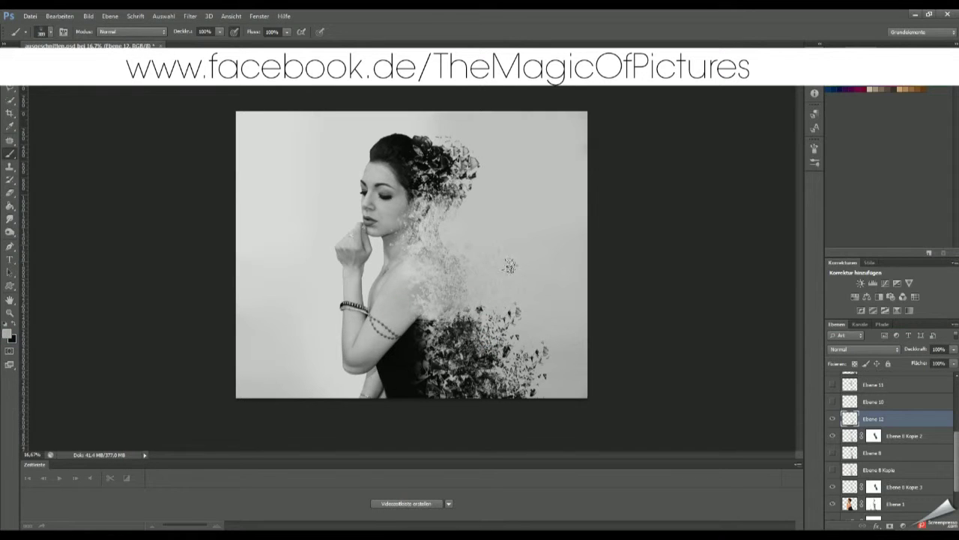
click(7, 332)
key(Return)
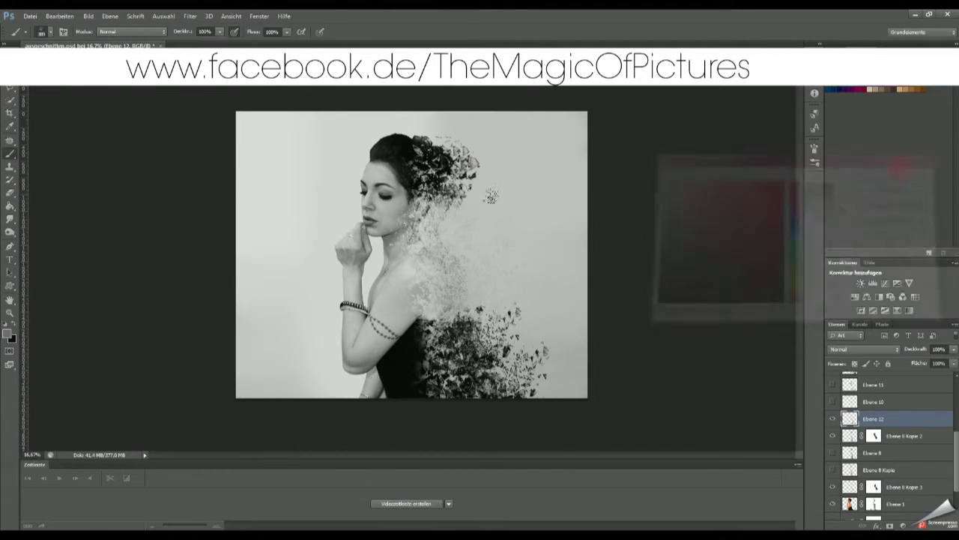
click(7, 333)
Step: Set a light grey foreground and paint light shards on new layer Ebene 13
click(465, 274)
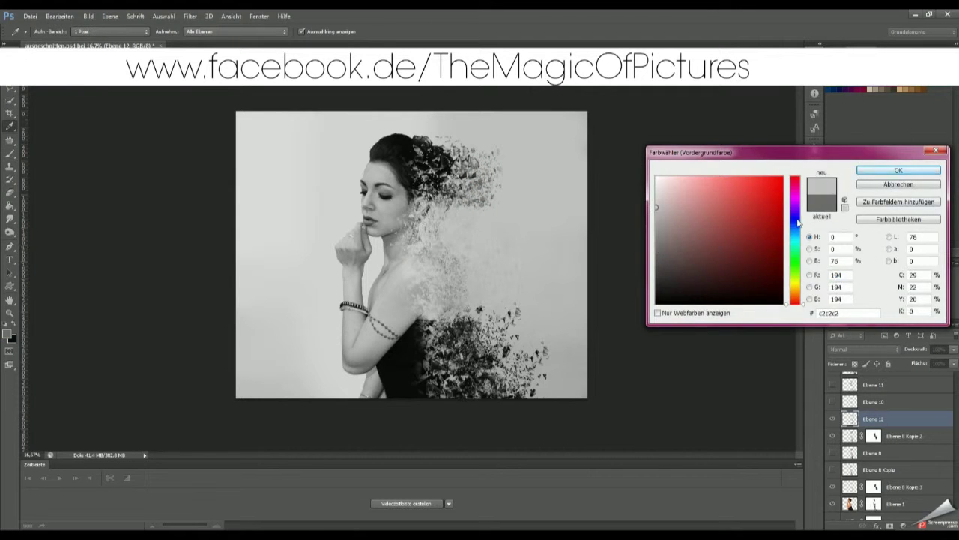
key(Return)
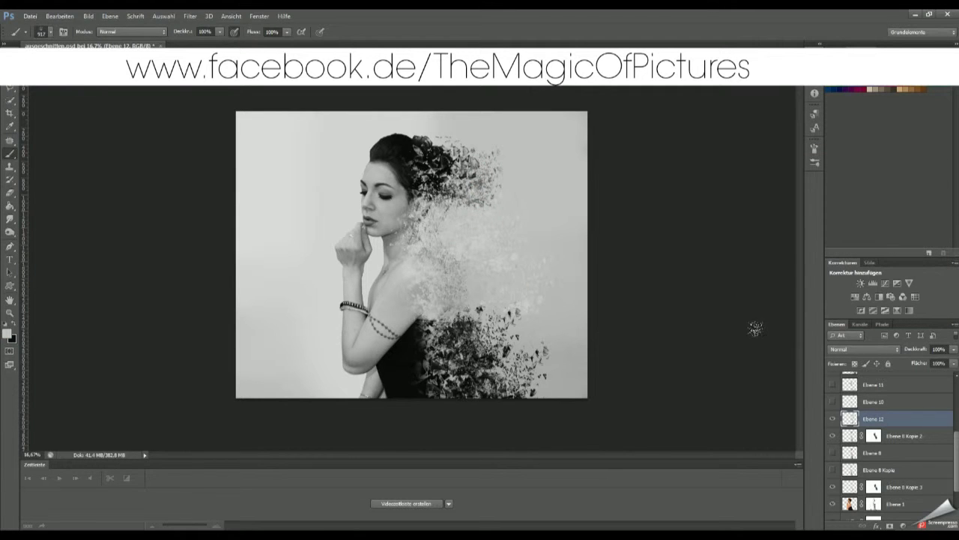
key(ctrl+shift+alt+n)
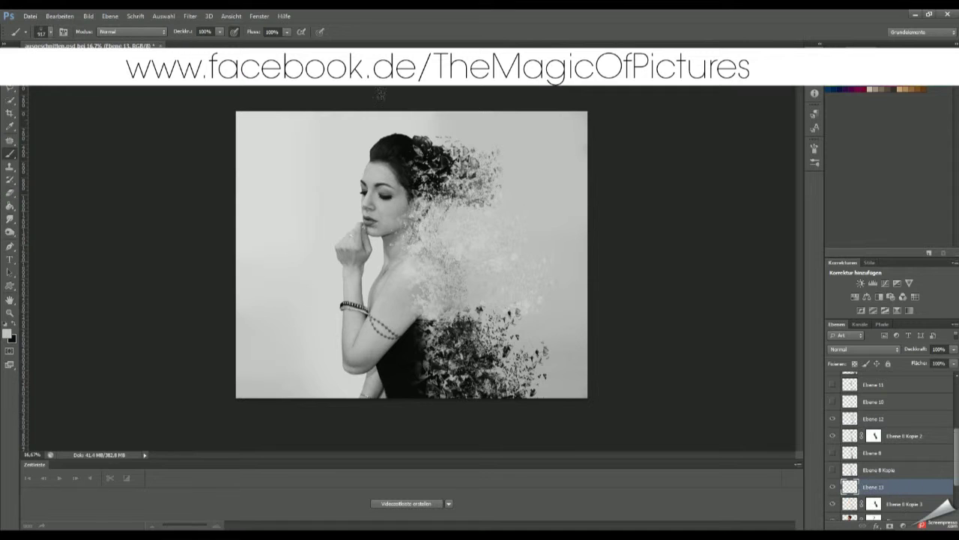
scroll(851, 432, down, 3)
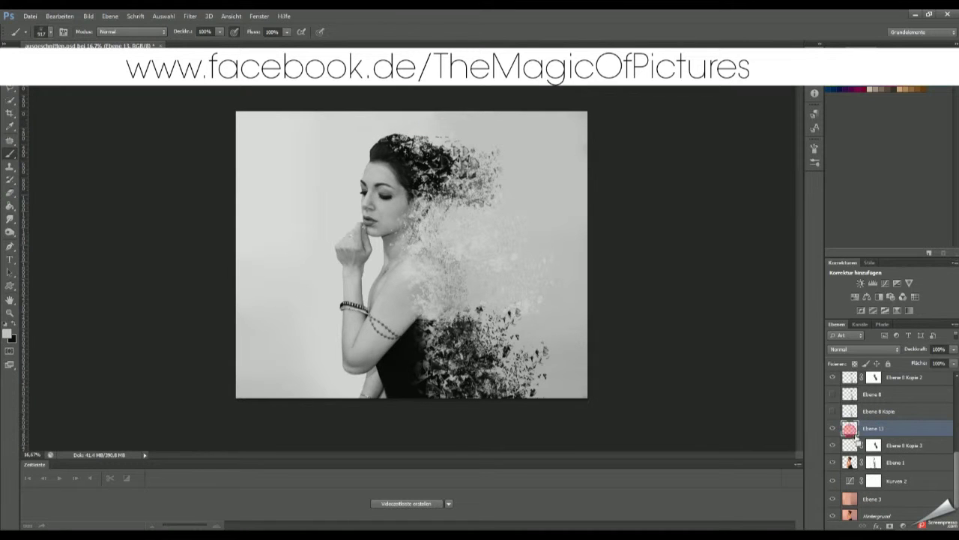
drag(854, 433, 850, 467)
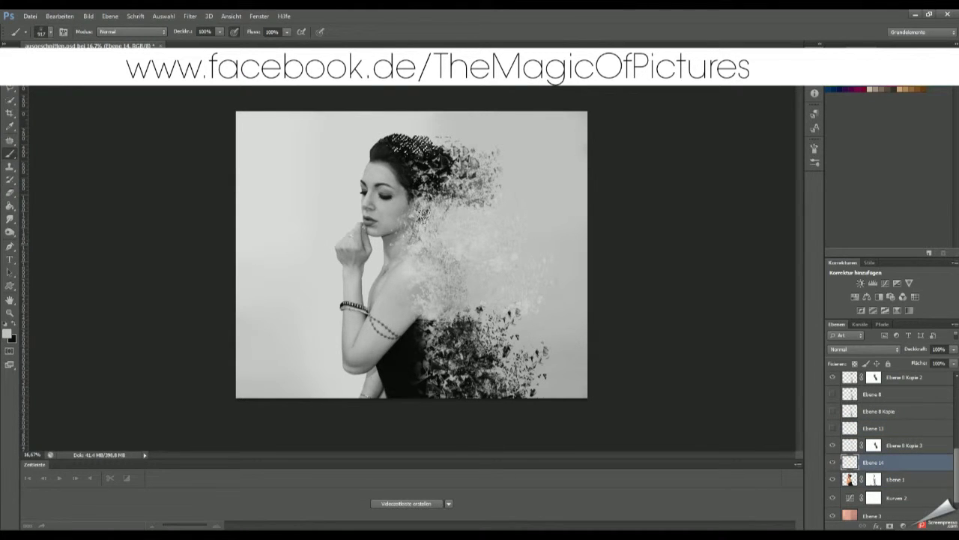
key(v)
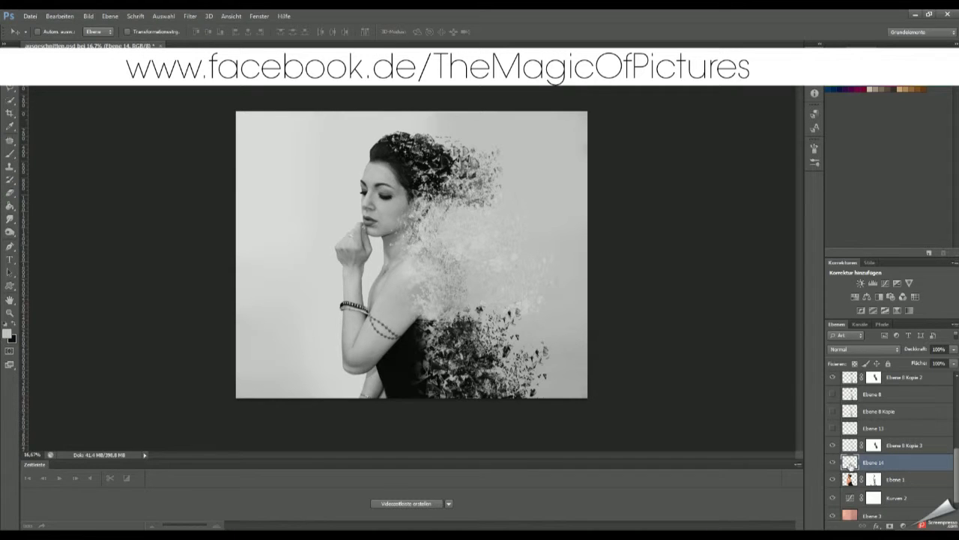
Step: On new layer Ebene 15, stamp black particles above the top of the hair
key(ctrl+shift+alt+n)
click(9, 332)
click(899, 167)
key(b)
click(391, 123)
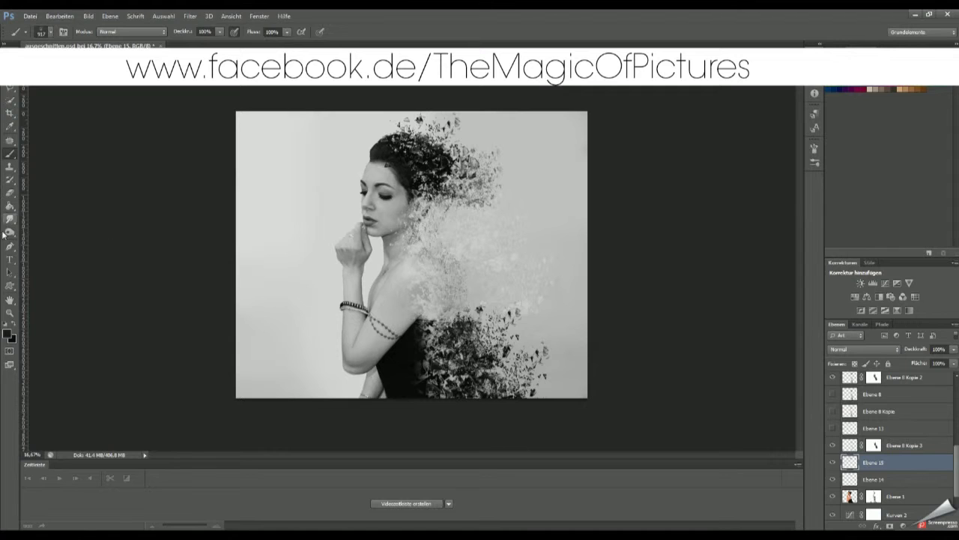
key(e)
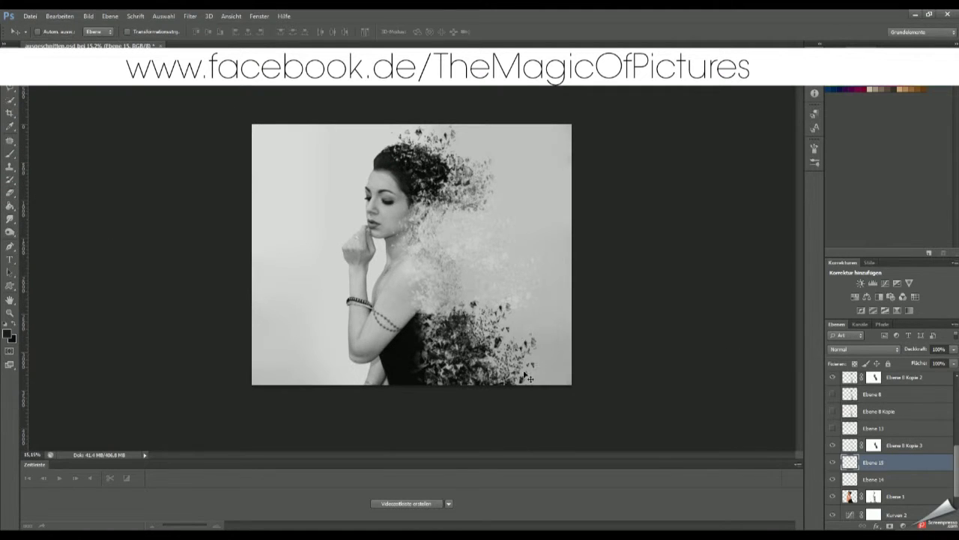
Step: Offset a copy of the Ebene 12 shards and select a rectangle over the hair
drag(516, 341, 552, 312)
key(ctrl+alt+z)
key(ctrl+alt+z)
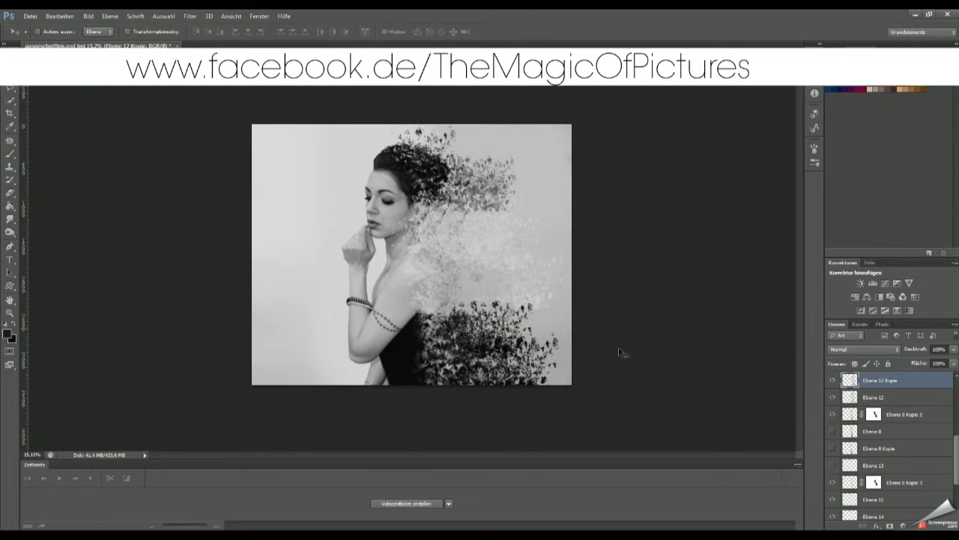
drag(953, 349, 930, 363)
key(m)
drag(411, 128, 480, 196)
key(v)
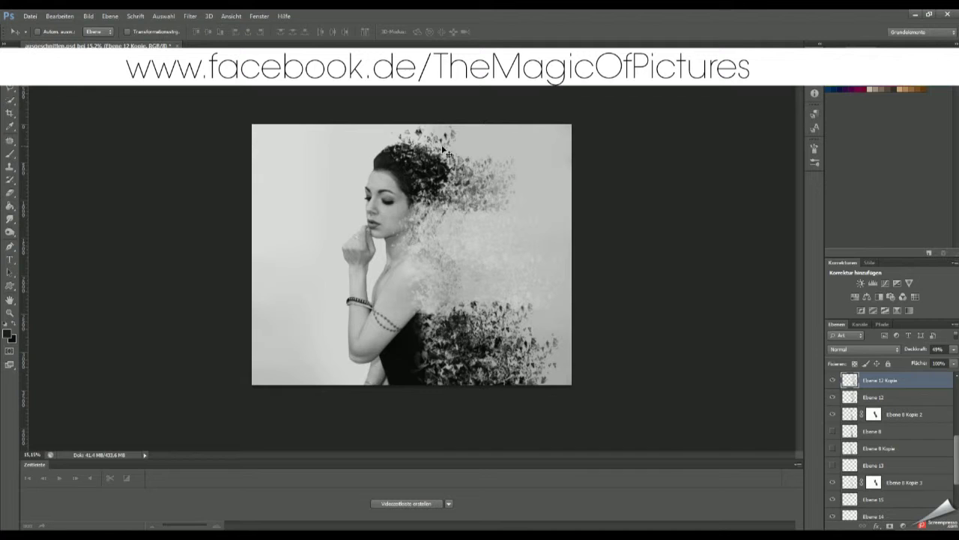
Step: Add a layer above Ebene 8 Kopie 3 and toggle a shard layer to compare
click(899, 482)
key(ctrl+shift+alt+n)
key(m)
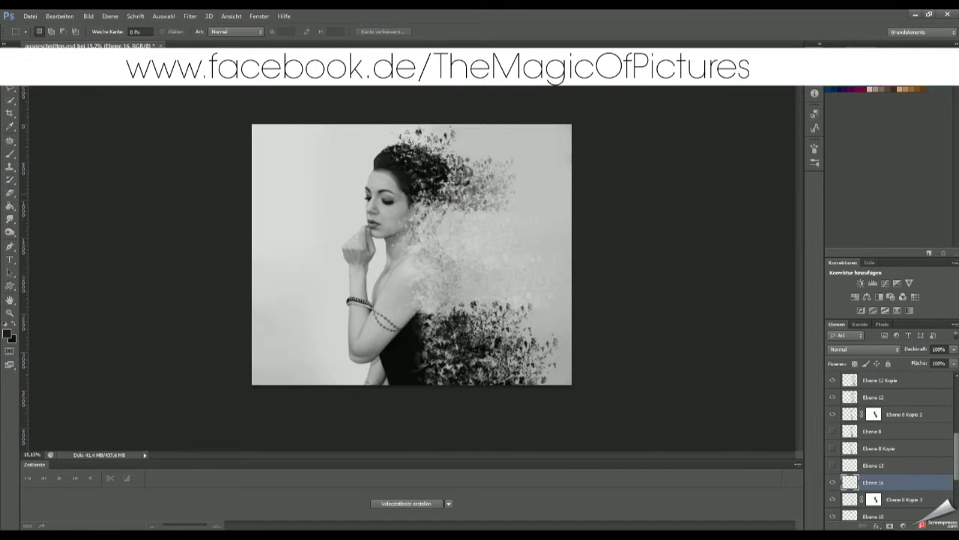
key(e)
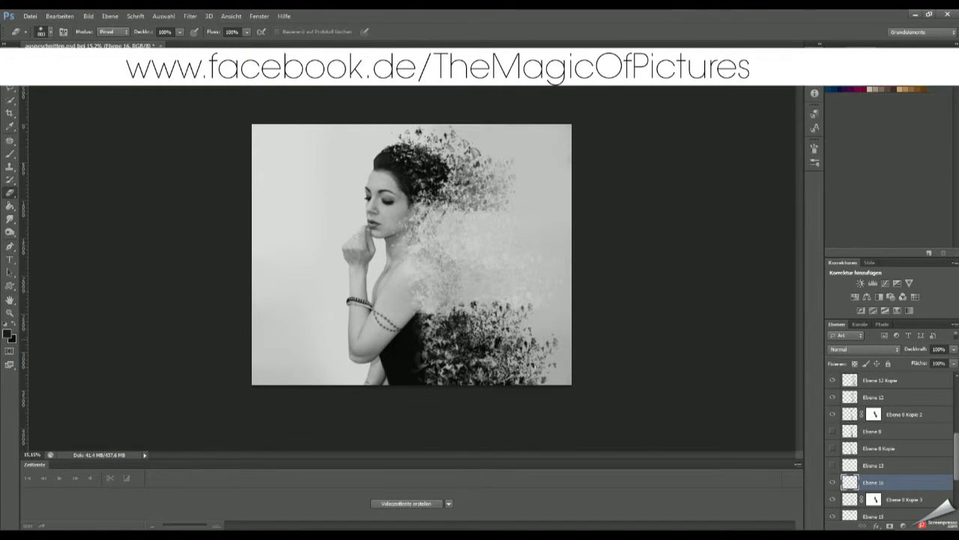
scroll(835, 441, down, 3)
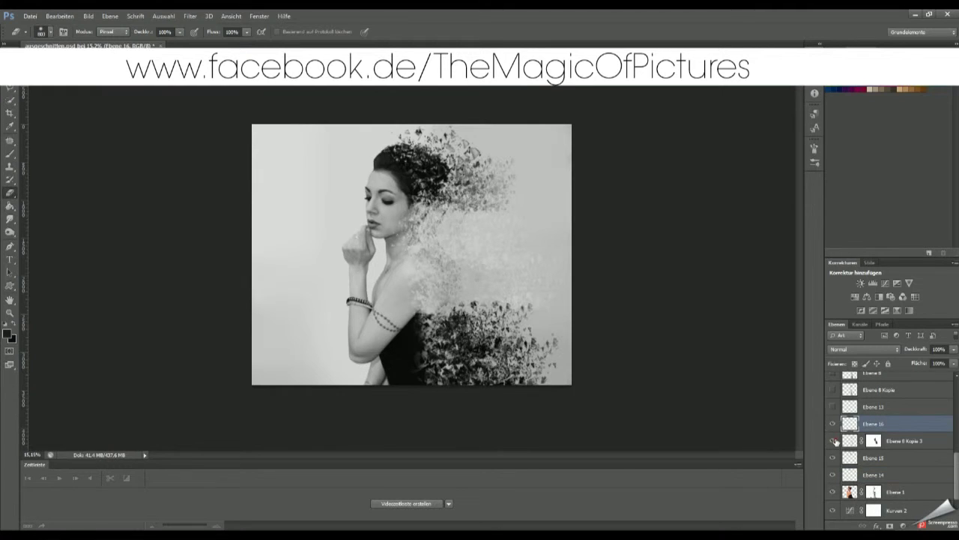
scroll(834, 473, up, 3)
click(832, 397)
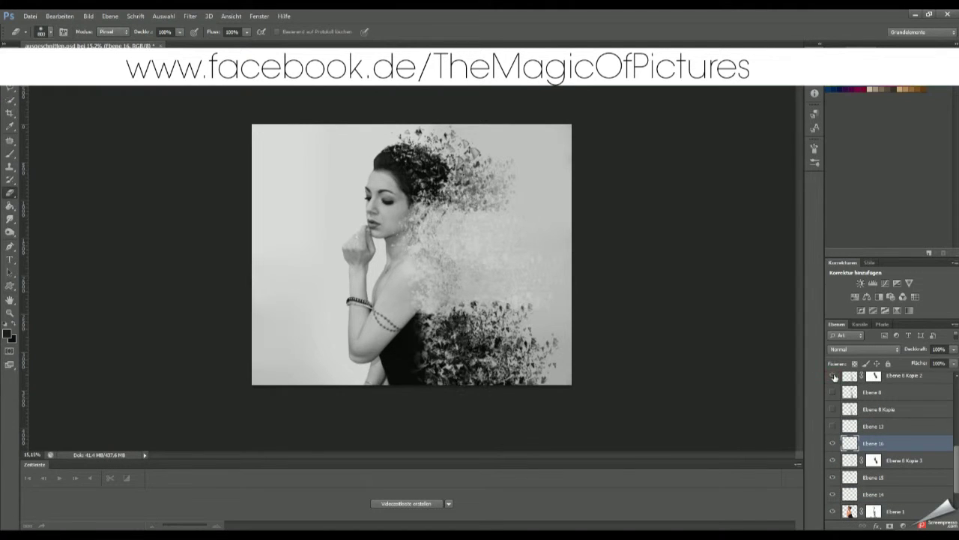
click(832, 398)
click(832, 397)
click(848, 398)
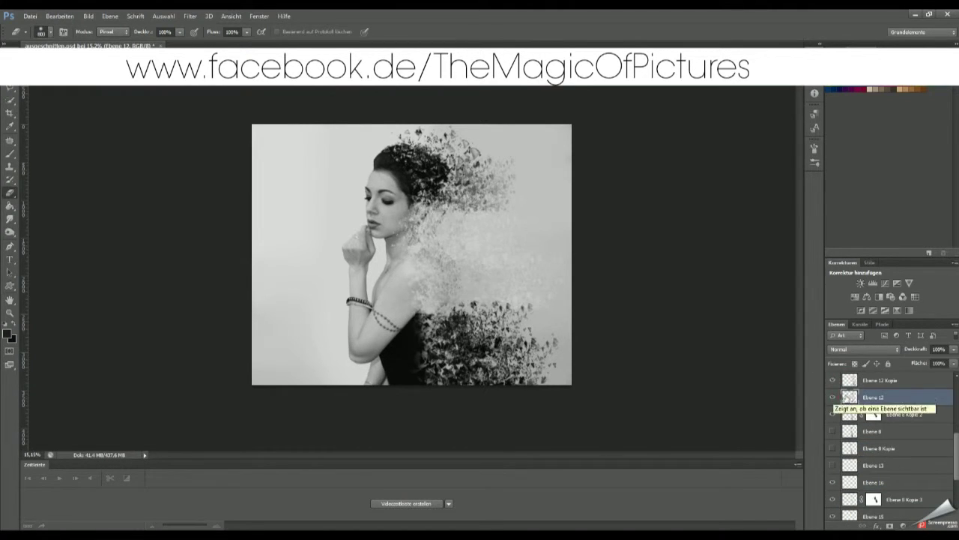
Step: Add a layer above Ebene 12 with a light foreground colour and a tiny brush
key(ctrl+shift+alt+n)
key(b)
click(8, 334)
click(650, 174)
click(900, 174)
right_click(626, 182)
double_click(701, 454)
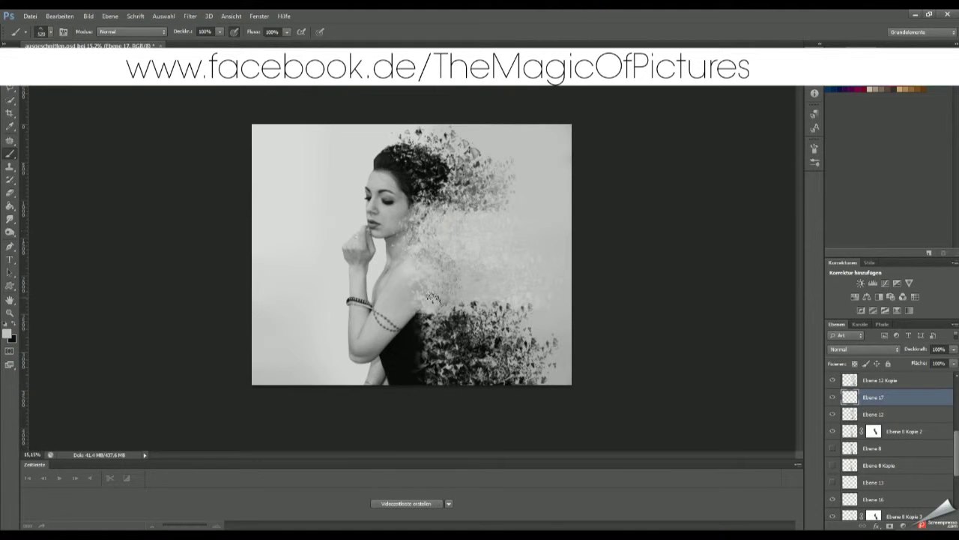
right_click(448, 261)
click(444, 268)
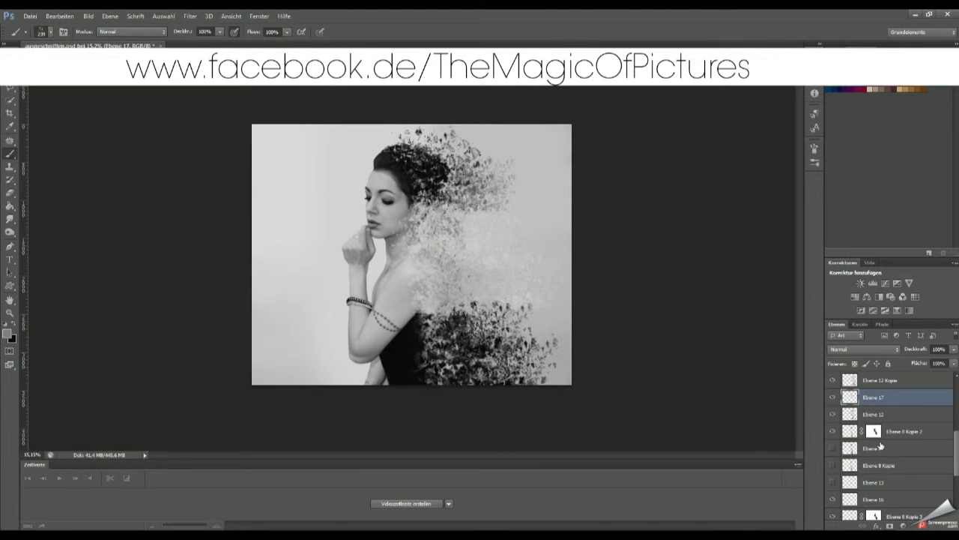
Step: Bend Kurven 1 and reshape Kurven 2 into an S-curve for more contrast
scroll(880, 446, up, 5)
click(900, 382)
mouse_move(728, 183)
mouse_down()
mouse_move(731, 196)
mouse_move(745, 159)
mouse_up()
scroll(892, 450, down, 5)
click(897, 476)
drag(707, 193, 724, 197)
drag(755, 142, 747, 157)
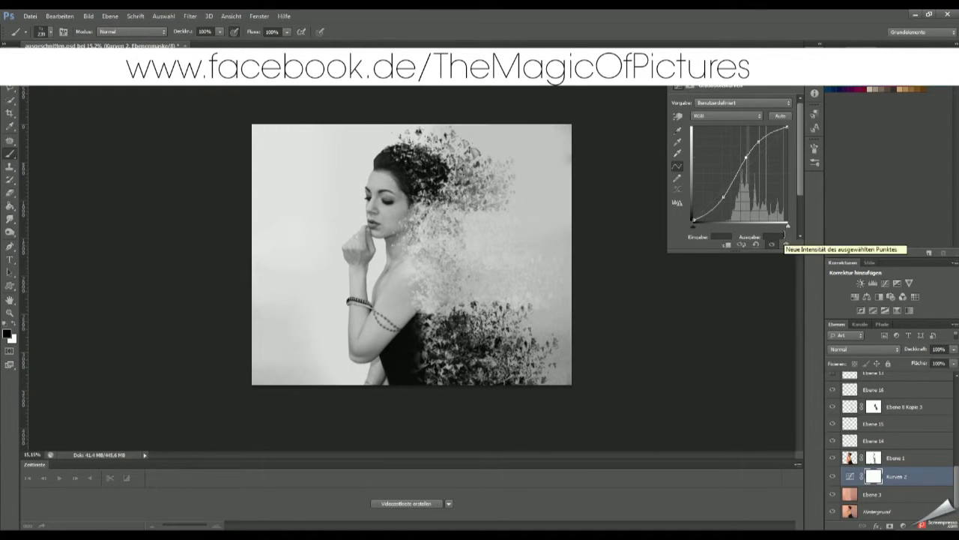
Step: Move Fotofilter 1 above Kurven 1 in the layer stack
scroll(892, 419, up, 3)
drag(897, 371, 892, 379)
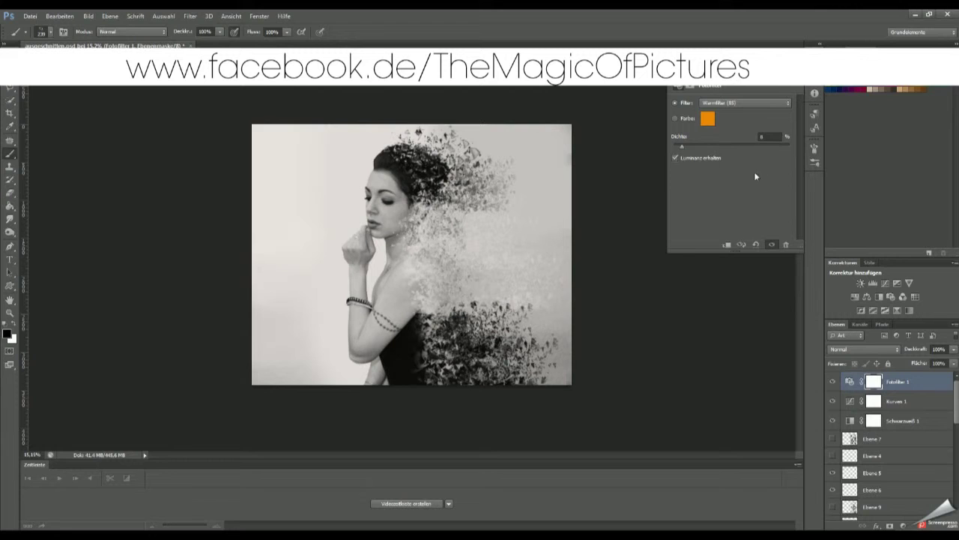
click(893, 405)
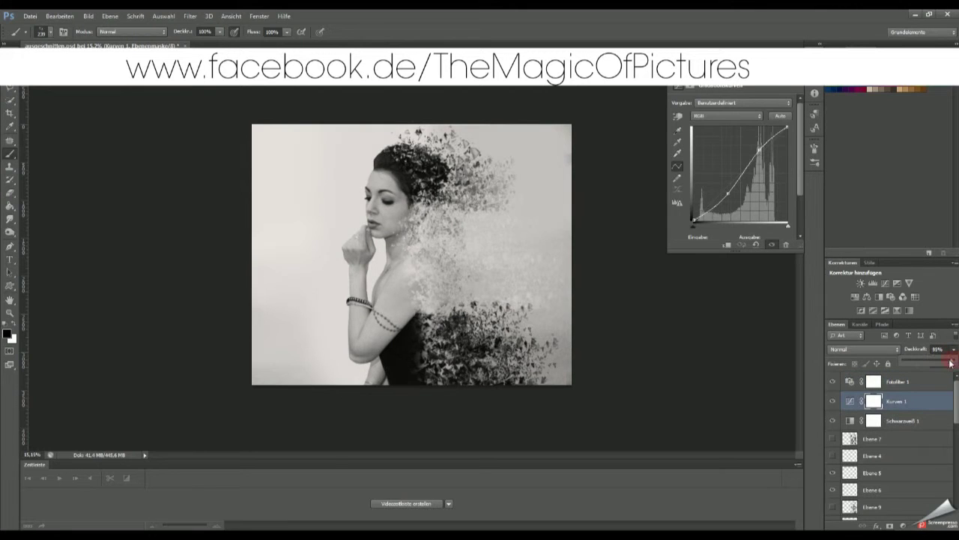